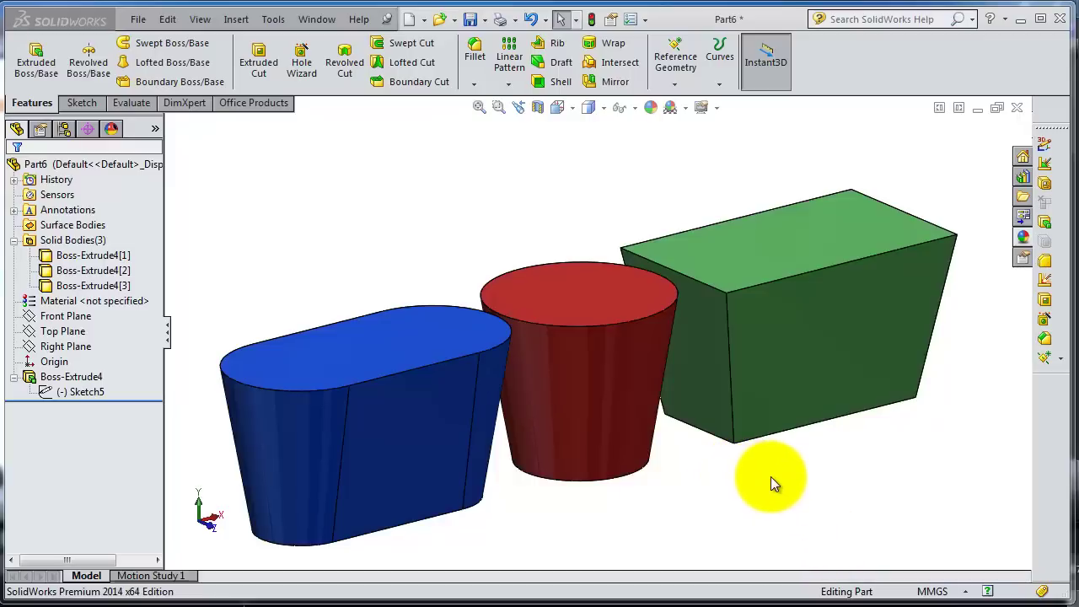
Step: Orbit the model and start Sketch6 on the blue obround body's top face
{"action": "left_click", "coordinate": [59, 330]}
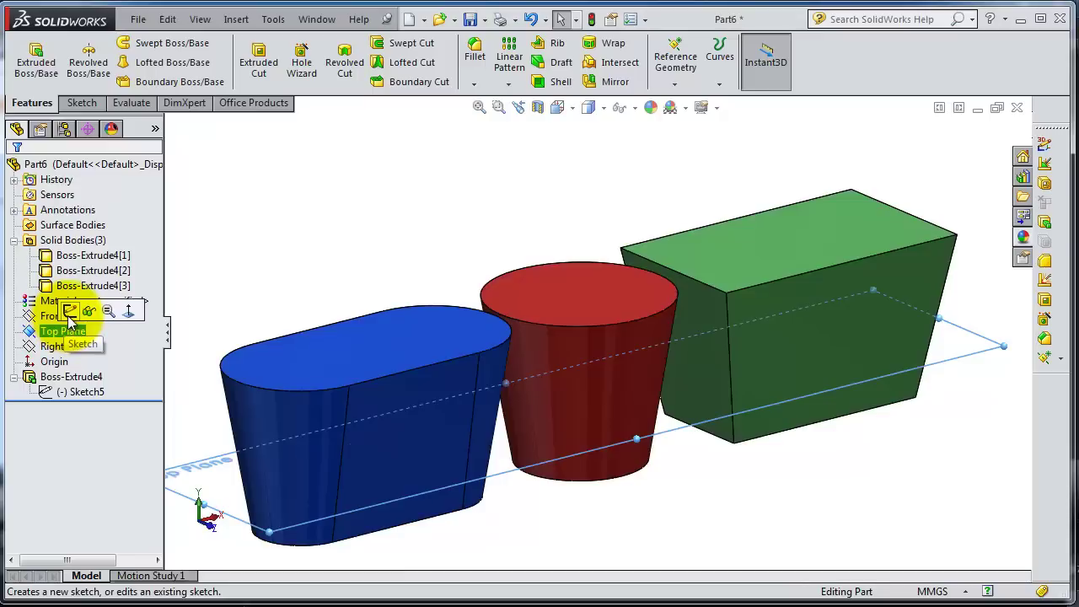
{"action": "left_click", "coordinate": [218, 266]}
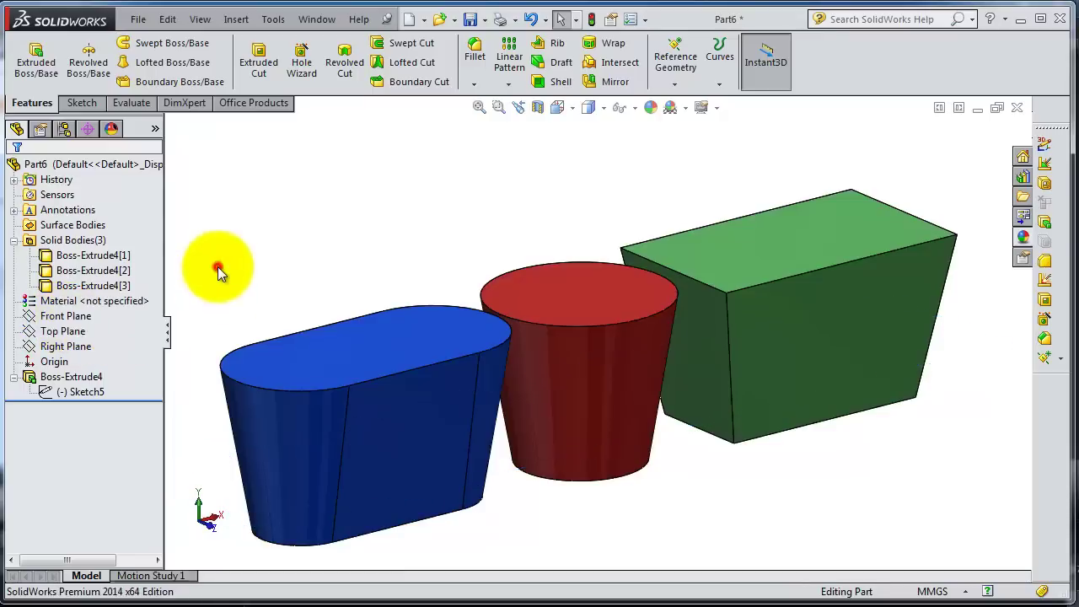
{"action": "middle_click_drag", "start_coordinate": [605, 435], "coordinate": [745, 499]}
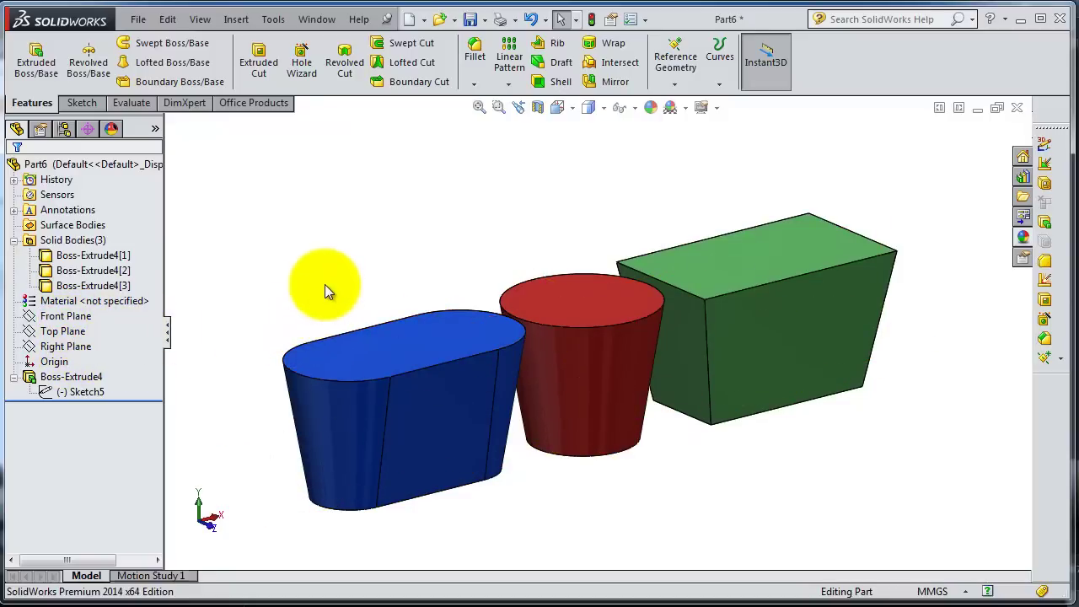
{"action": "middle_click_drag", "start_coordinate": [326, 284], "coordinate": [402, 324]}
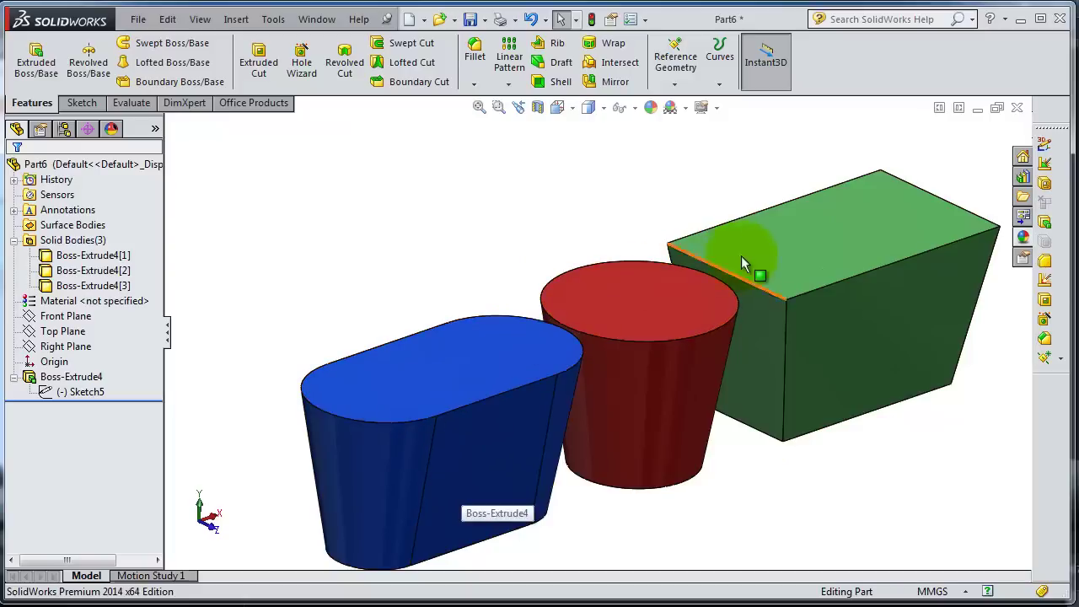
{"action": "left_click", "coordinate": [454, 390]}
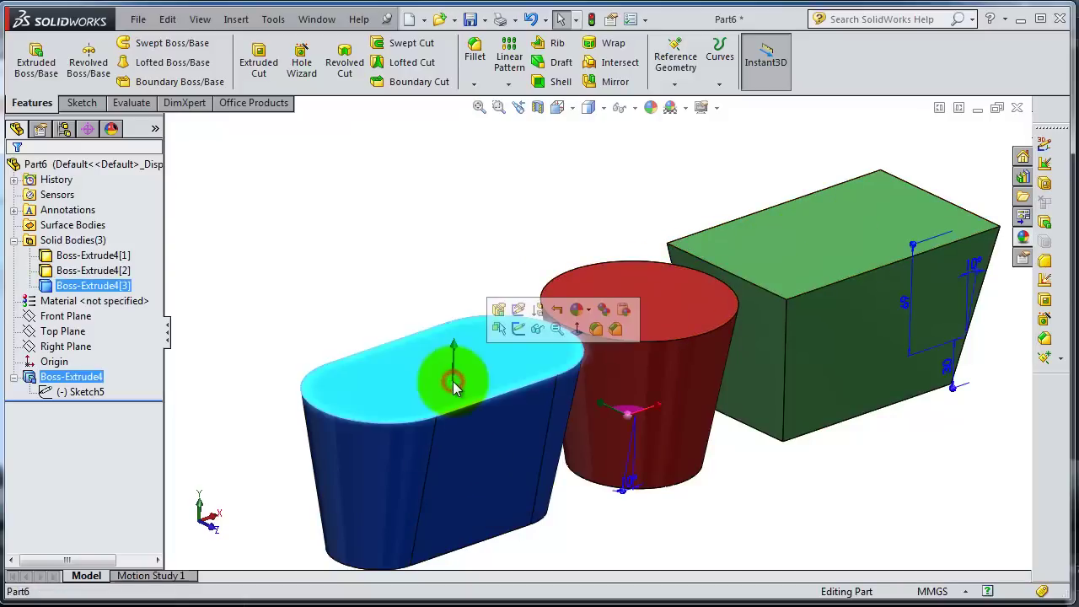
{"action": "left_click", "coordinate": [520, 334]}
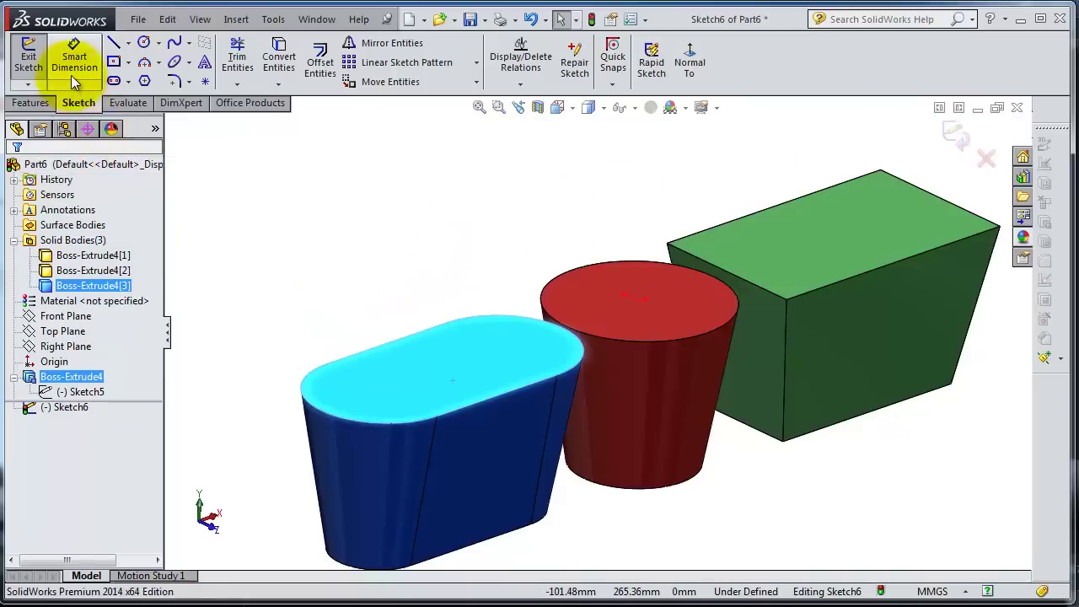
Step: View the face Normal To and draw a center rectangle from the slot's midpoint
{"action": "left_click", "coordinate": [693, 71]}
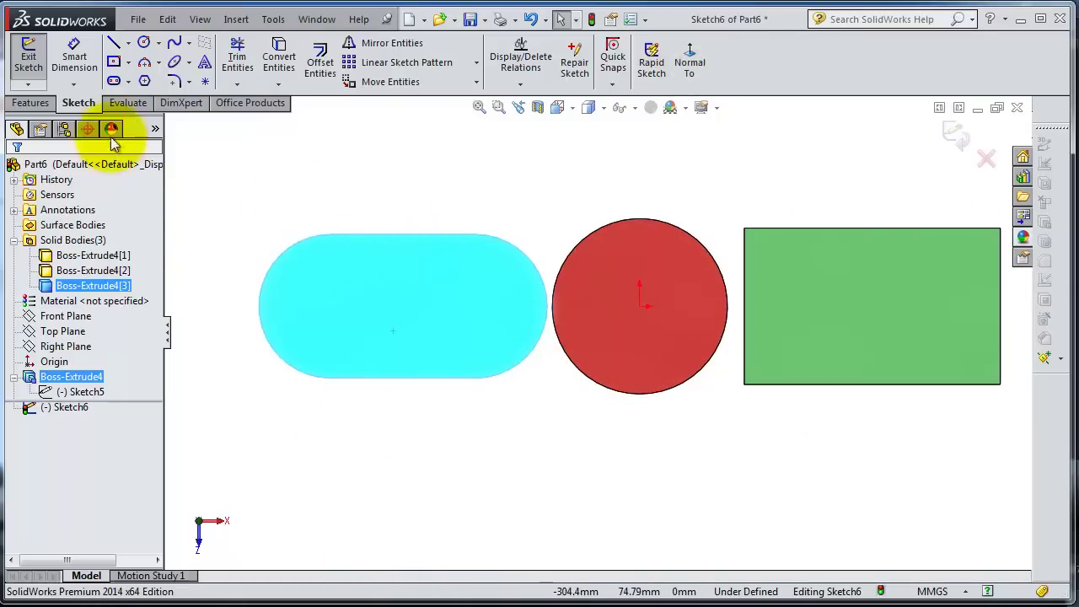
{"action": "left_click", "coordinate": [113, 62]}
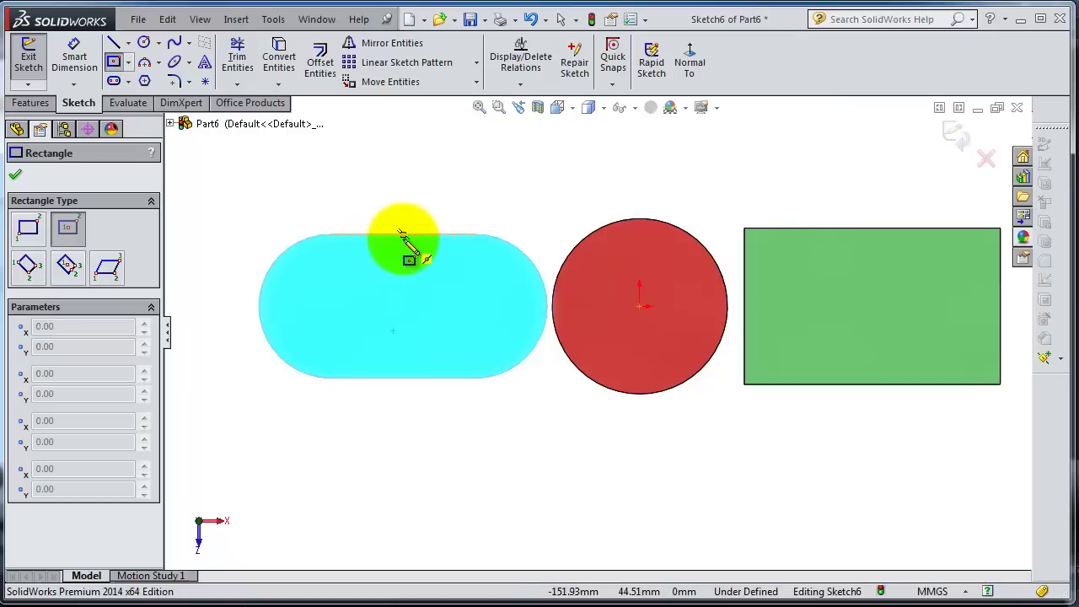
{"action": "left_click_drag", "start_coordinate": [402, 234], "coordinate": [405, 310]}
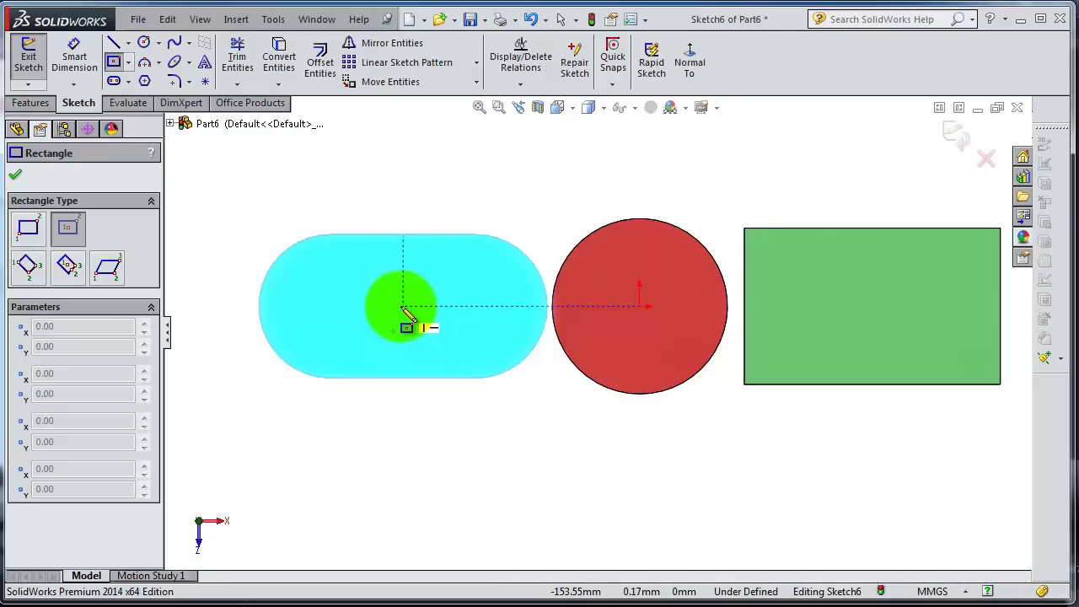
{"action": "left_click_drag", "start_coordinate": [402, 310], "coordinate": [314, 271]}
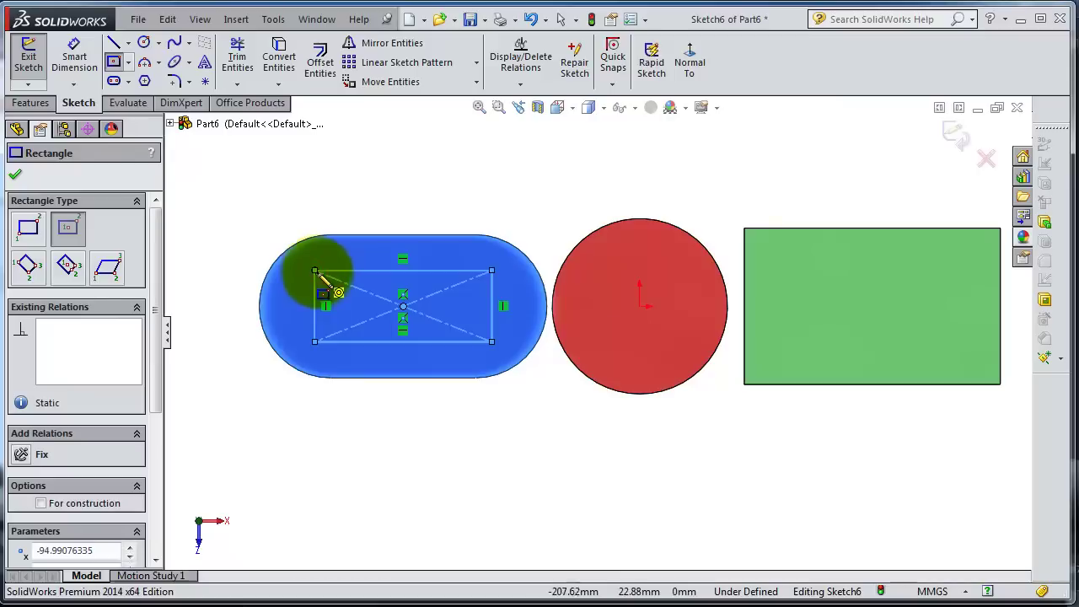
Step: Close the rectangle tool, exit Sketch6 and return to a 3D view
{"action": "left_click", "coordinate": [12, 178]}
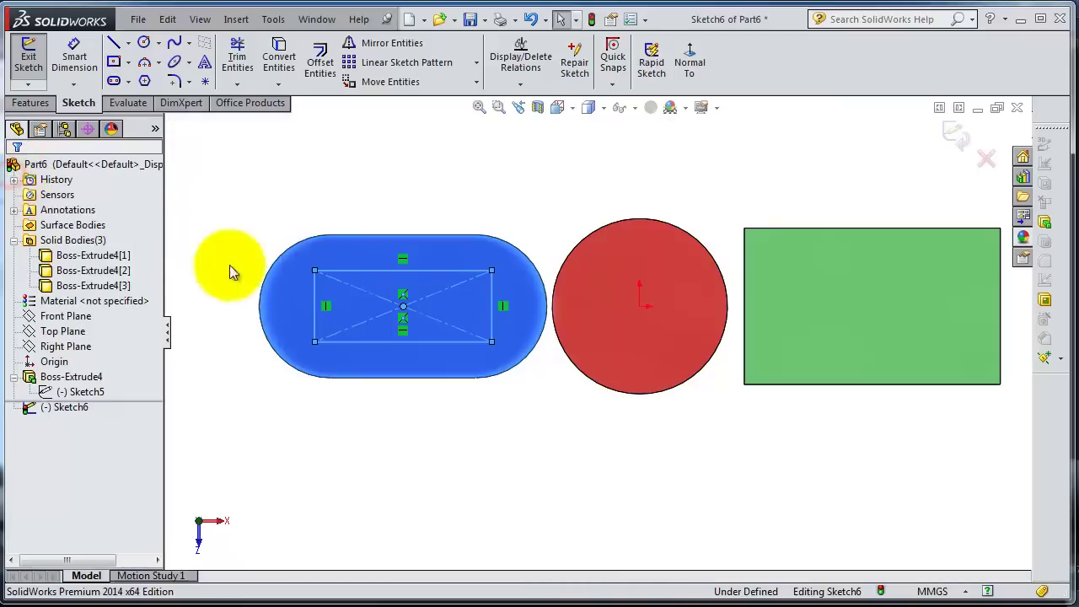
{"action": "left_click", "coordinate": [960, 145]}
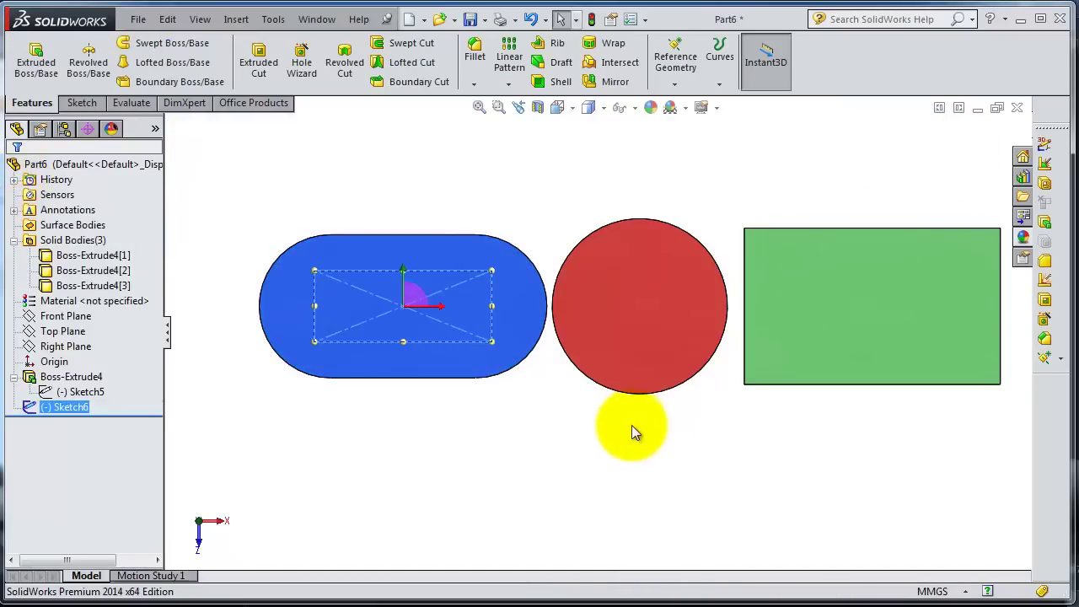
{"action": "mouse_move", "coordinate": [630, 425]}
{"action": "middle_mouse_down"}
{"action": "mouse_move", "coordinate": [621, 373]}
{"action": "mouse_move", "coordinate": [633, 267]}
{"action": "mouse_move", "coordinate": [594, 253]}
{"action": "middle_mouse_up"}
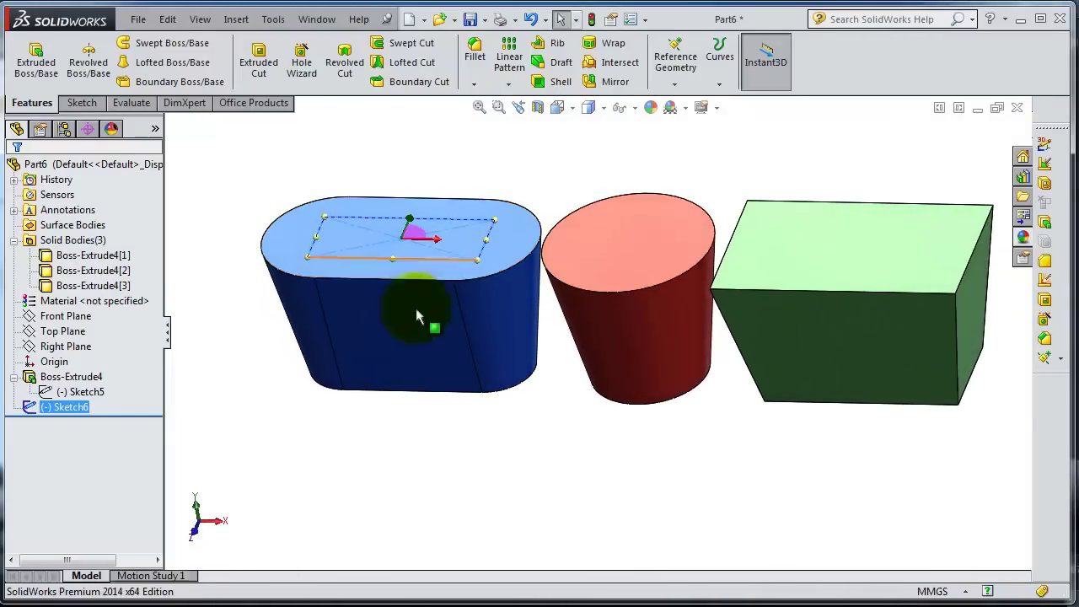
Step: Select the red middle body and open its profile sketch Sketch5 for editing
{"action": "middle_click_drag", "start_coordinate": [603, 492], "coordinate": [622, 461]}
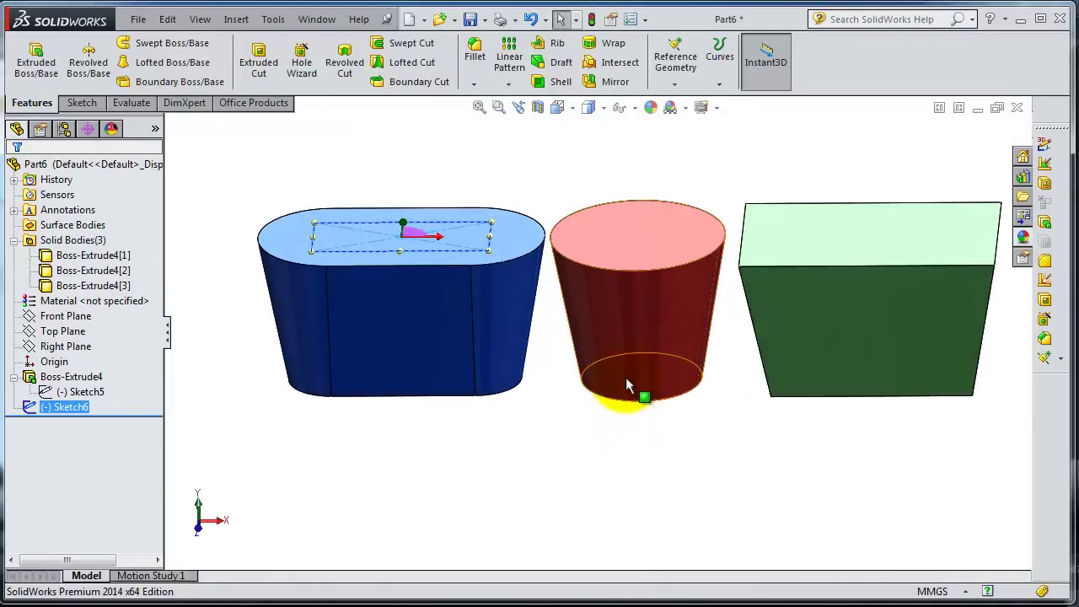
{"action": "left_click", "coordinate": [635, 320]}
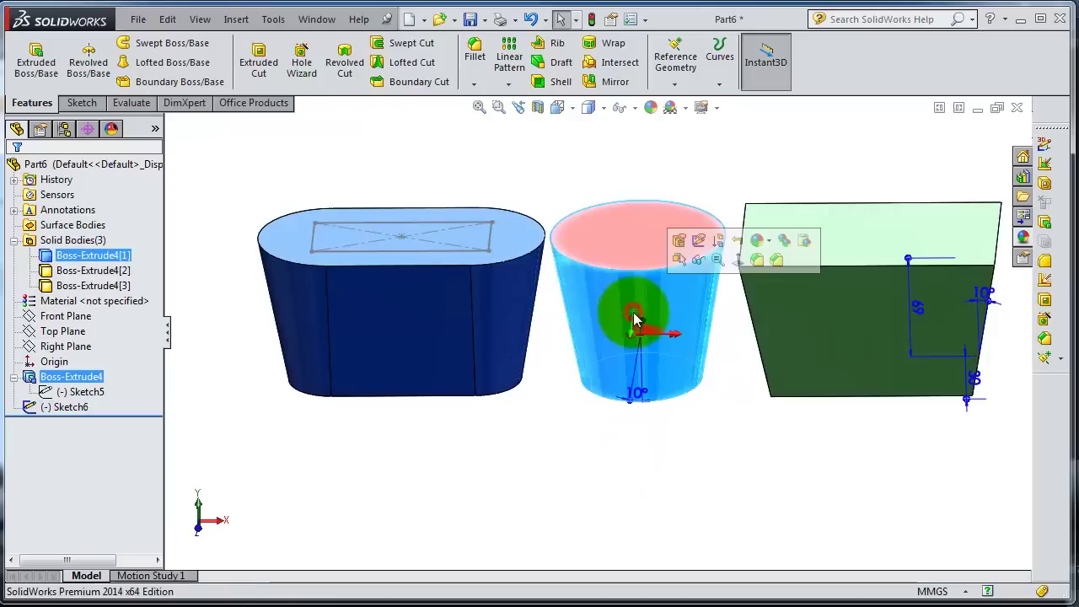
{"action": "left_click", "coordinate": [699, 245]}
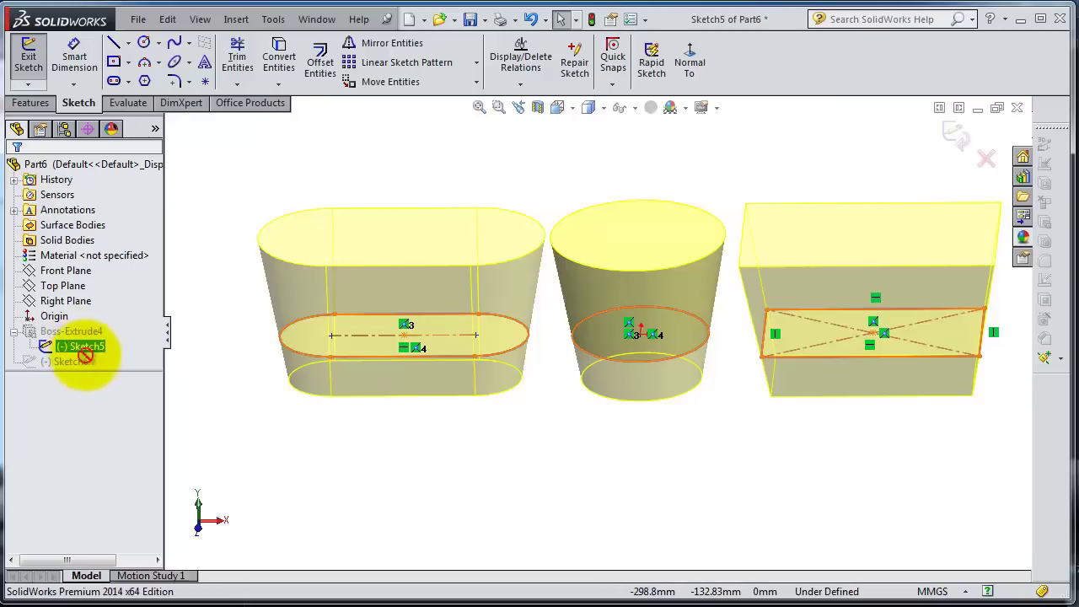
Step: Exit Sketch5 and start Sketch7 on the green block's front face
{"action": "left_click", "coordinate": [957, 134]}
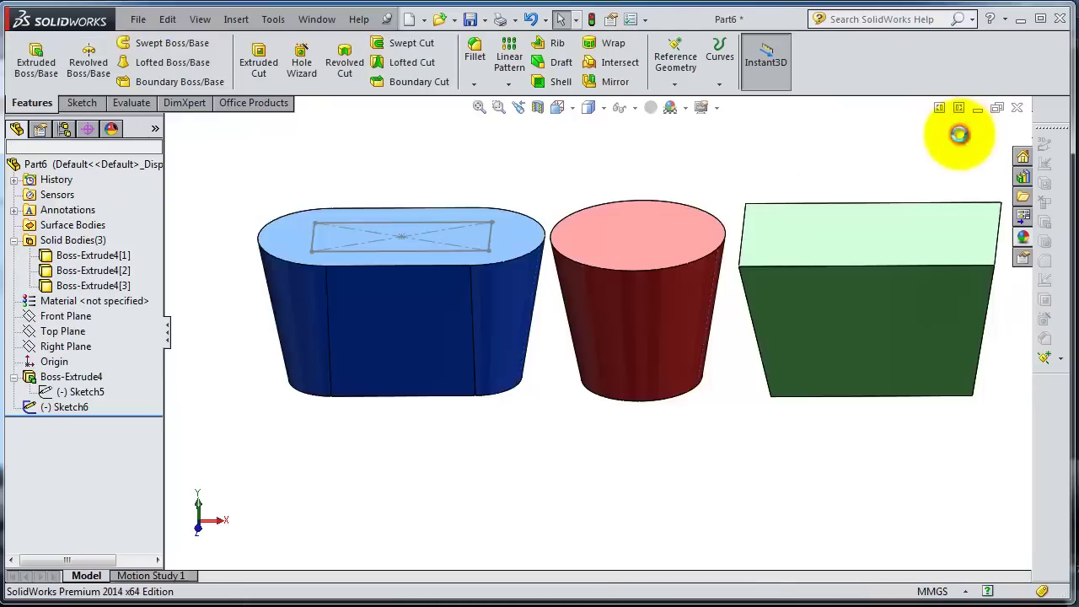
{"action": "middle_click_drag", "start_coordinate": [665, 465], "coordinate": [646, 480]}
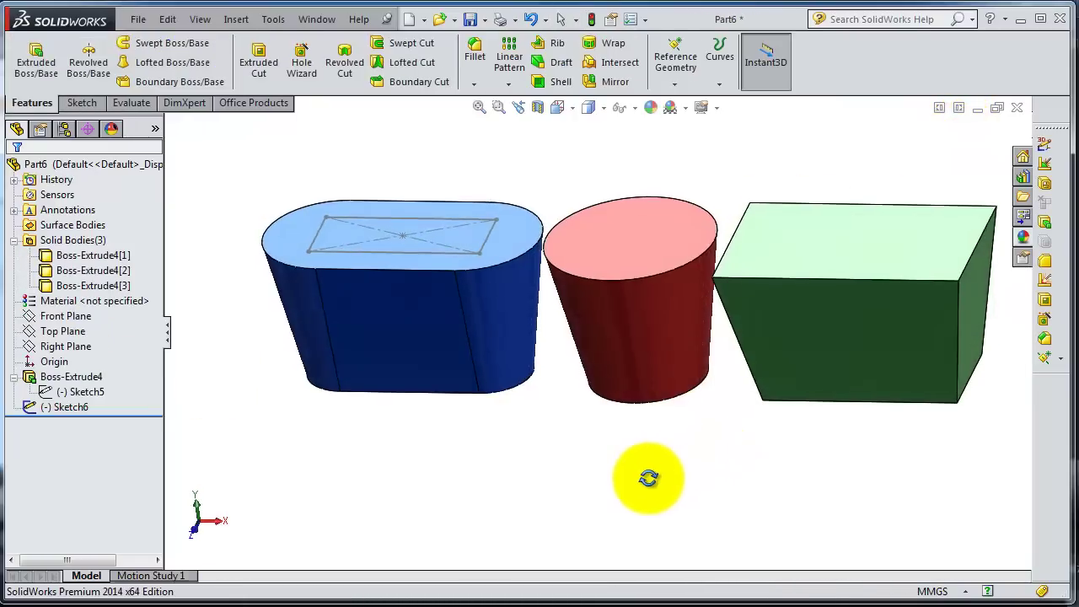
{"action": "left_click", "coordinate": [843, 339]}
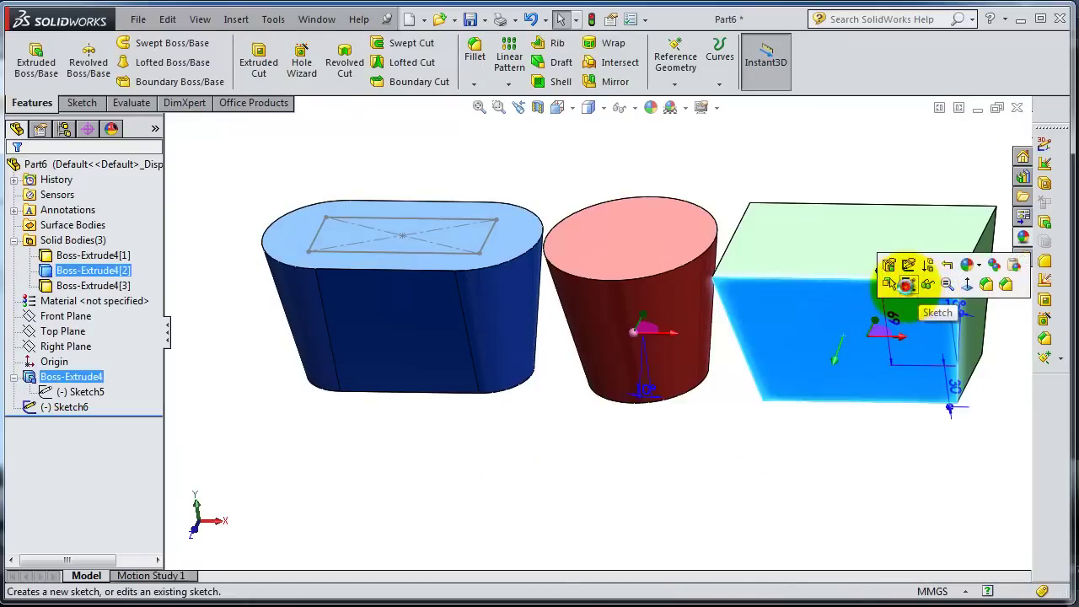
{"action": "left_click", "coordinate": [907, 287]}
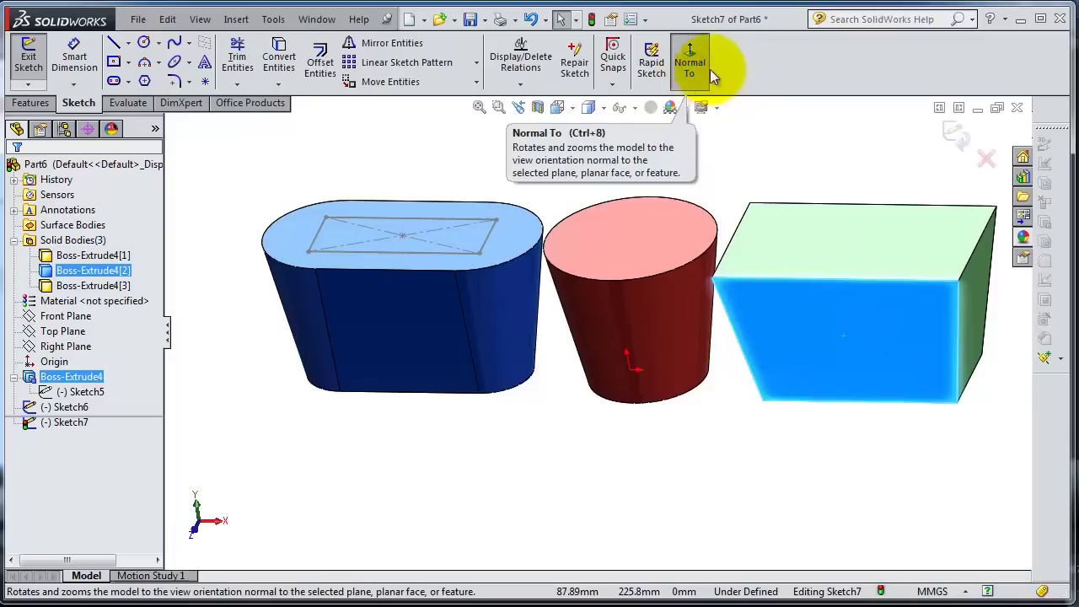
Step: Turn the view Normal To the green face and zoom in on it
{"action": "left_click", "coordinate": [572, 110]}
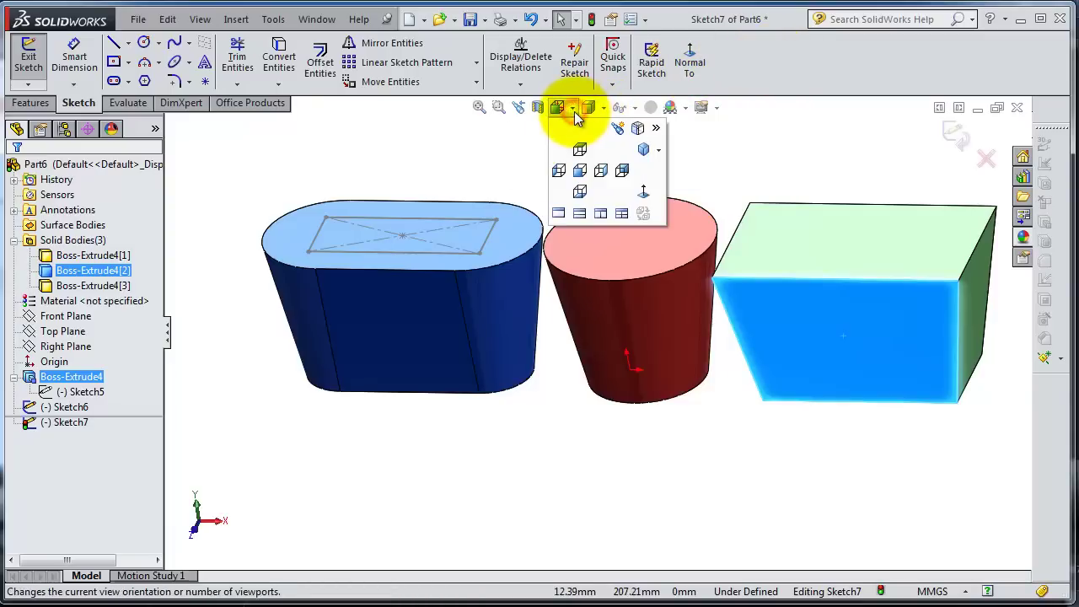
{"action": "left_click", "coordinate": [643, 192]}
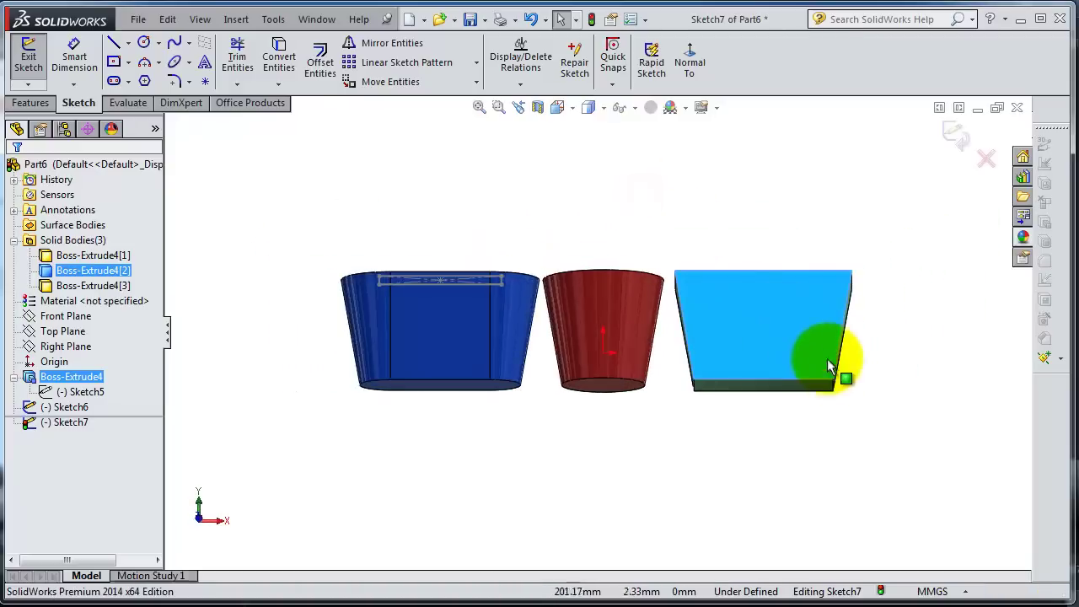
{"action": "scroll", "coordinate": [833, 356], "scroll_direction": "down", "scroll_amount": 3}
{"action": "scroll", "coordinate": [746, 256], "scroll_direction": "down", "scroll_amount": 2}
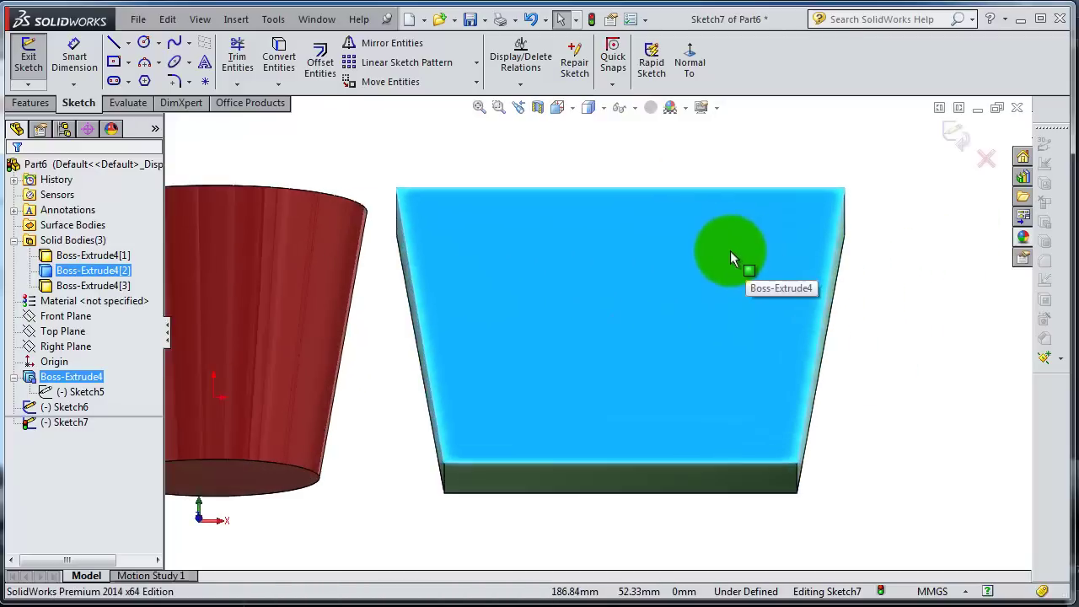
{"action": "left_click", "coordinate": [145, 44]}
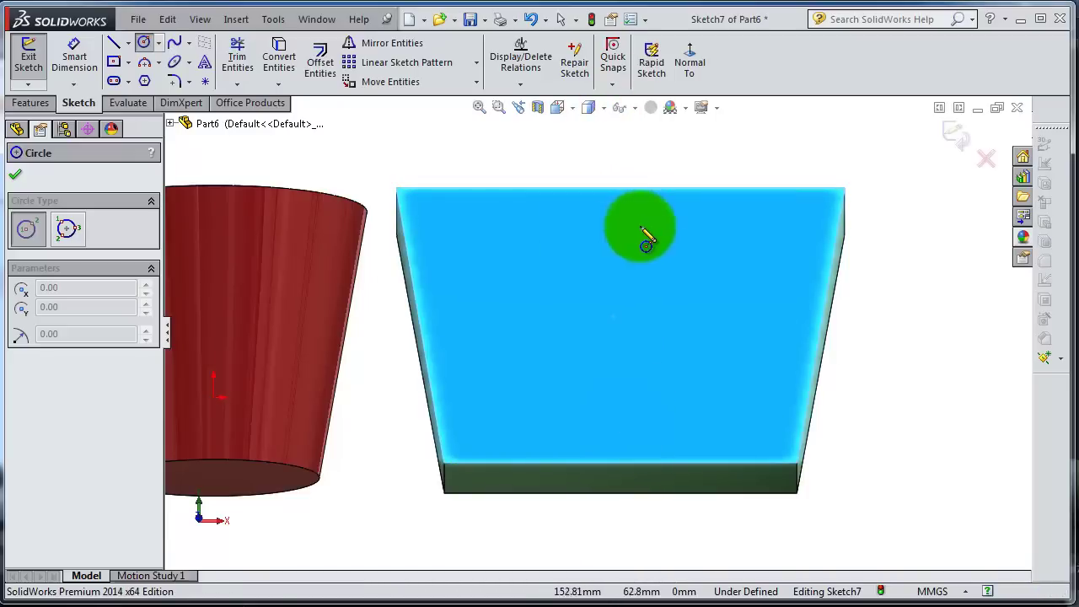
Step: Draw a vertical centerline between the top and bottom edge midpoints of the face
{"action": "left_click", "coordinate": [158, 43]}
{"action": "left_click", "coordinate": [128, 43]}
{"action": "left_click", "coordinate": [143, 78]}
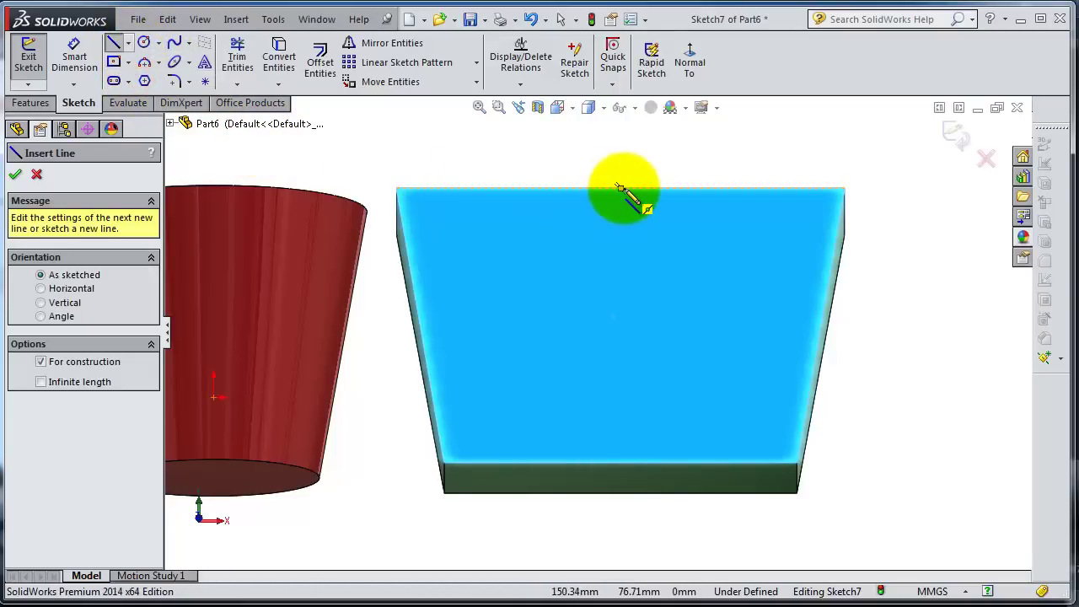
{"action": "left_click", "coordinate": [621, 187]}
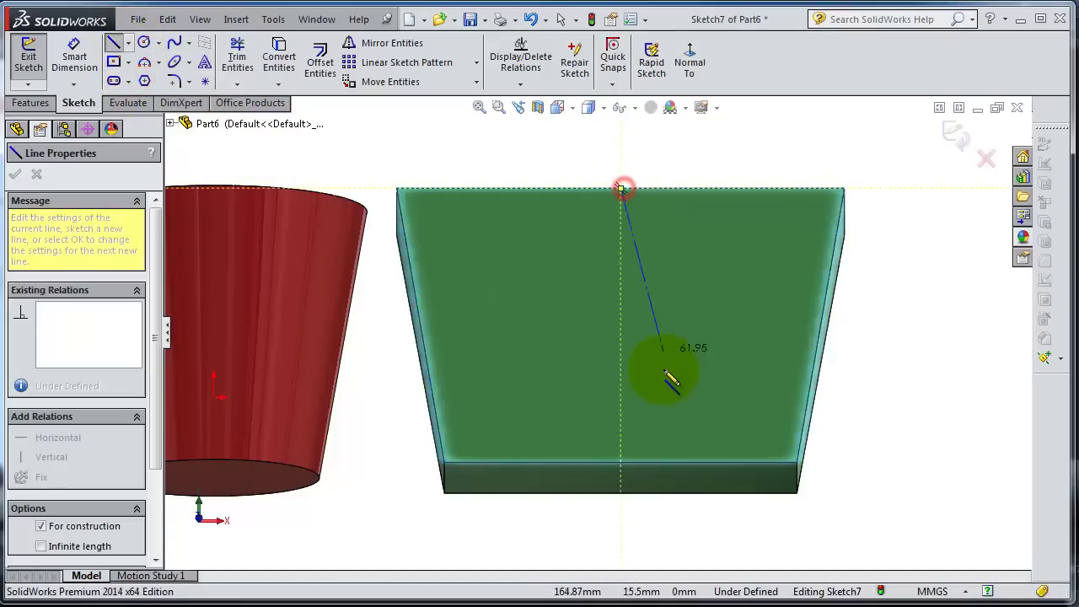
{"action": "left_click", "coordinate": [620, 462]}
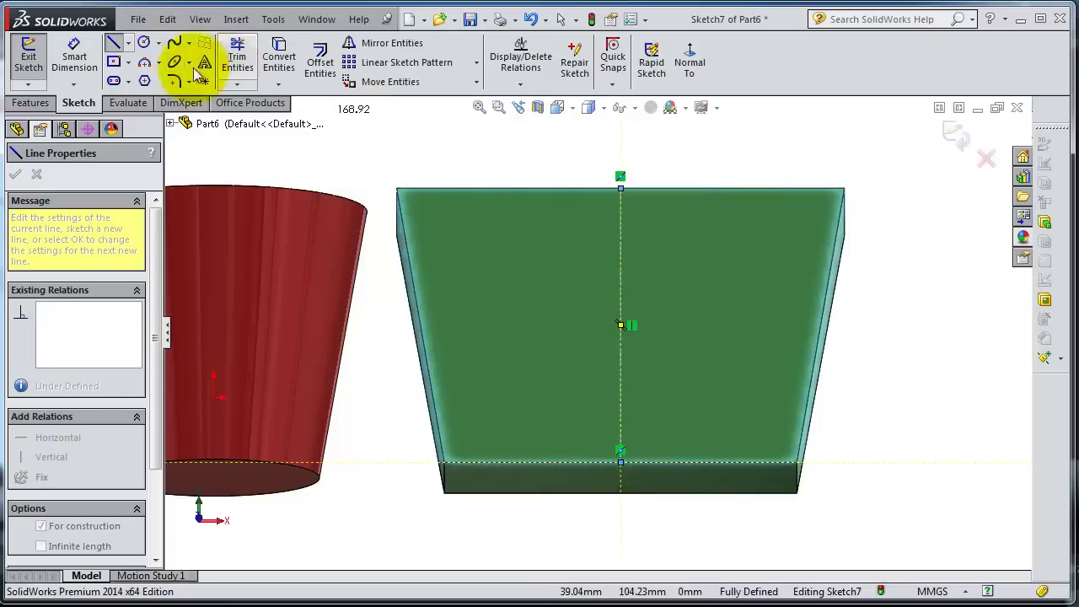
Step: Draw a circle centred on the centerline and dimension its diameter to 50 mm
{"action": "left_click", "coordinate": [144, 41]}
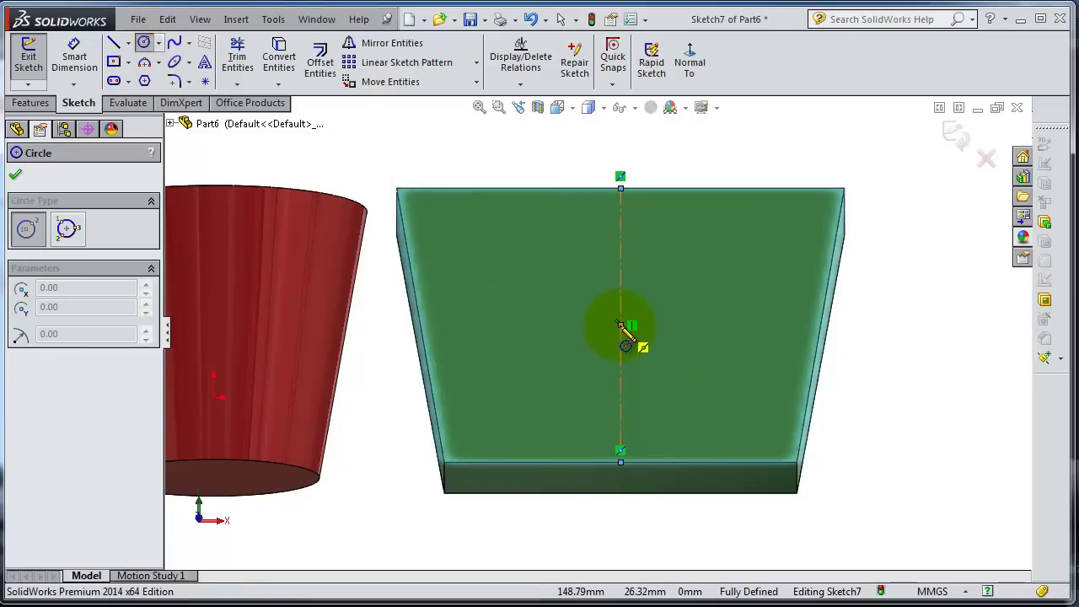
{"action": "left_click", "coordinate": [620, 324]}
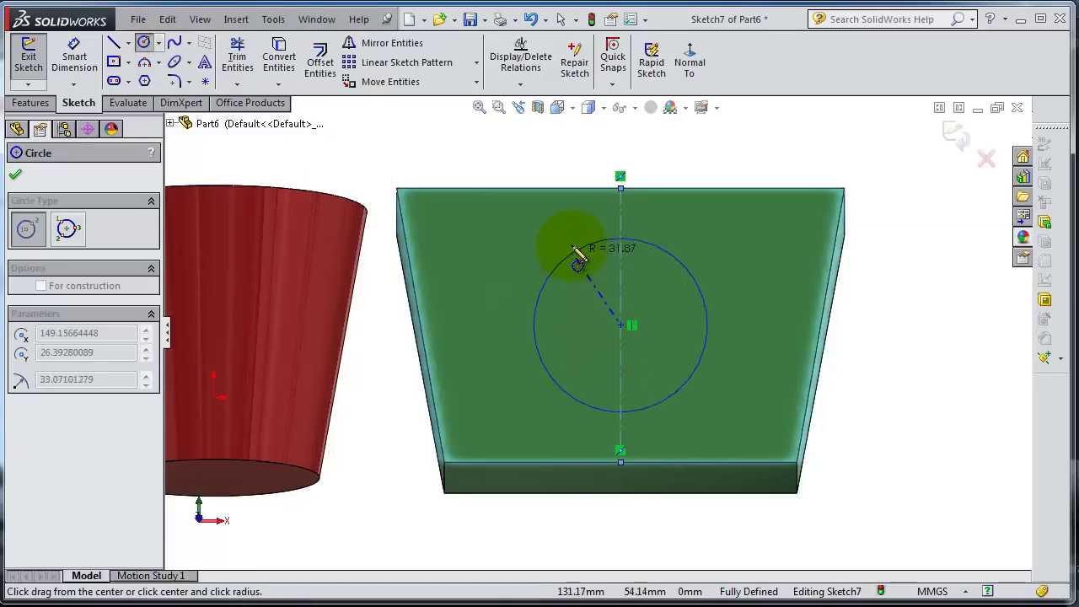
{"action": "left_click", "coordinate": [563, 293]}
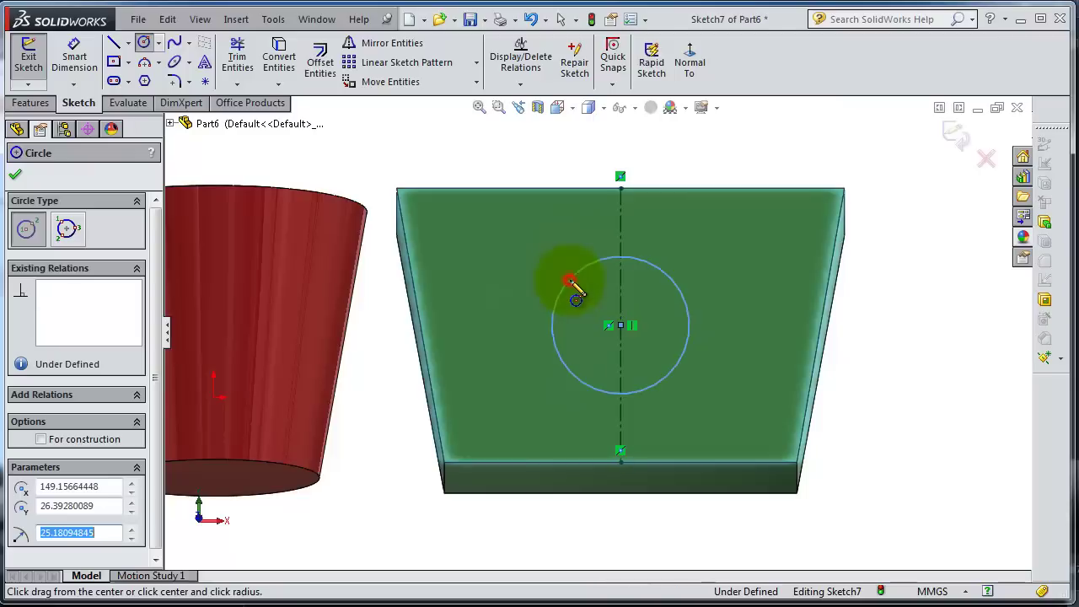
{"action": "left_click", "coordinate": [72, 61]}
{"action": "left_click", "coordinate": [689, 307]}
{"action": "left_click", "coordinate": [917, 341]}
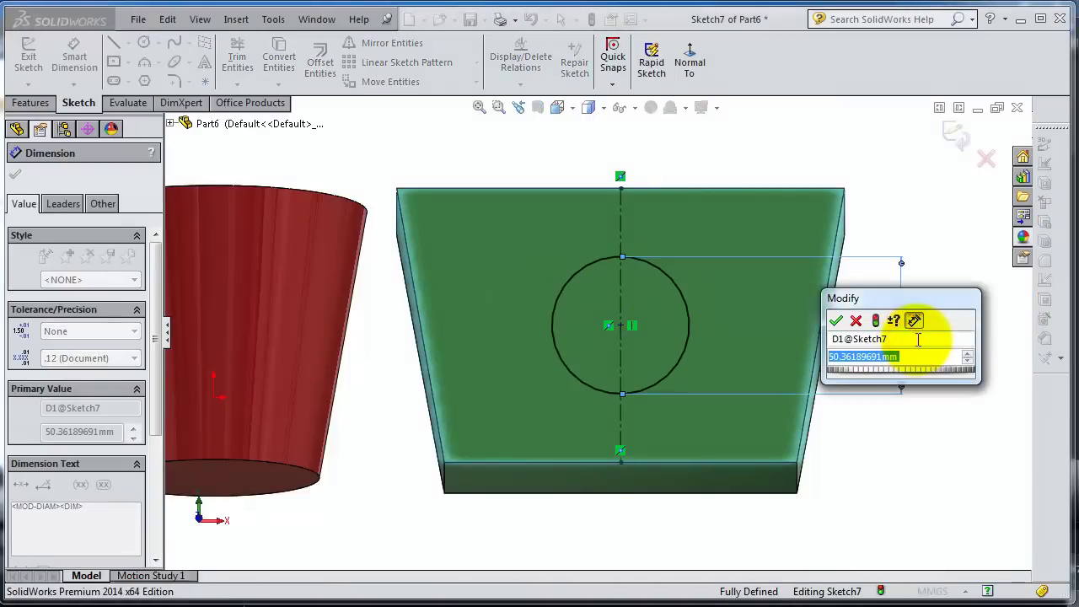
{"action": "type", "text": "50"}
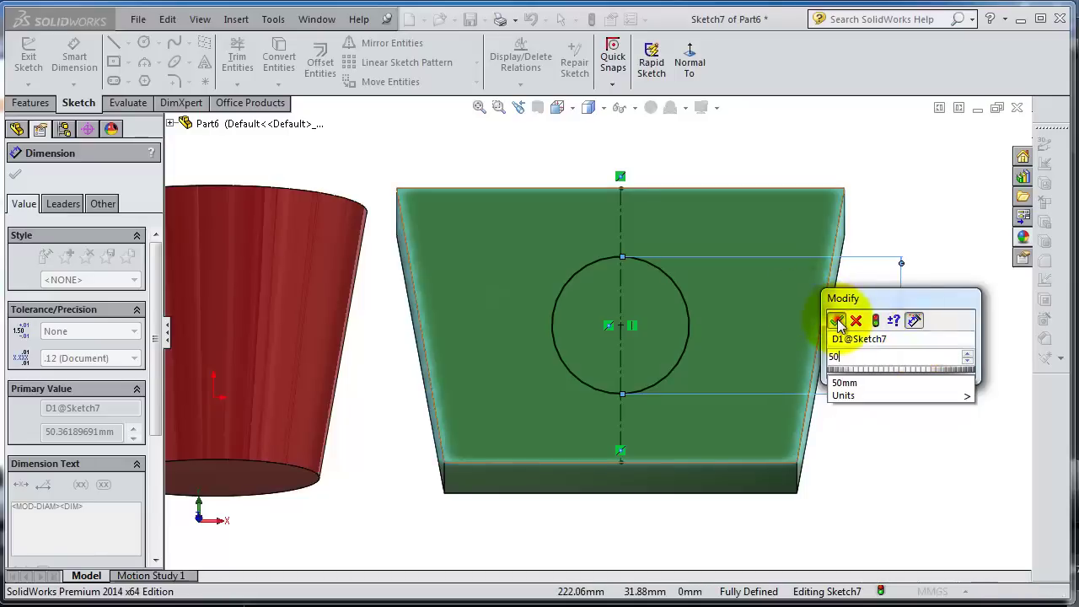
{"action": "left_click", "coordinate": [835, 320]}
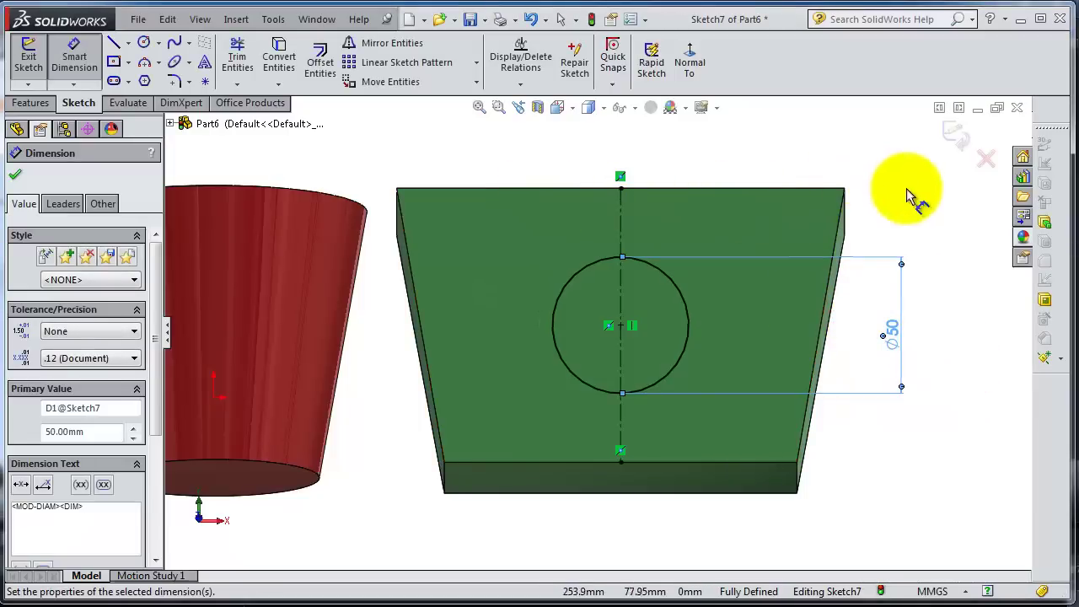
{"action": "key", "text": "z"}
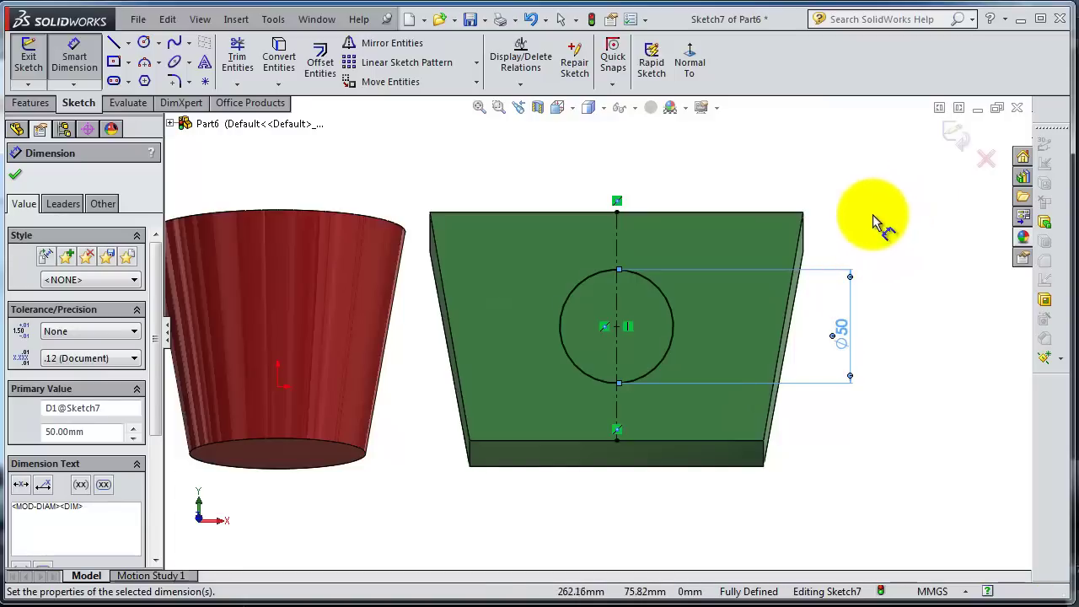
Step: Exit Sketch7 and orbit to an angled view of all three bodies
{"action": "left_click", "coordinate": [953, 137]}
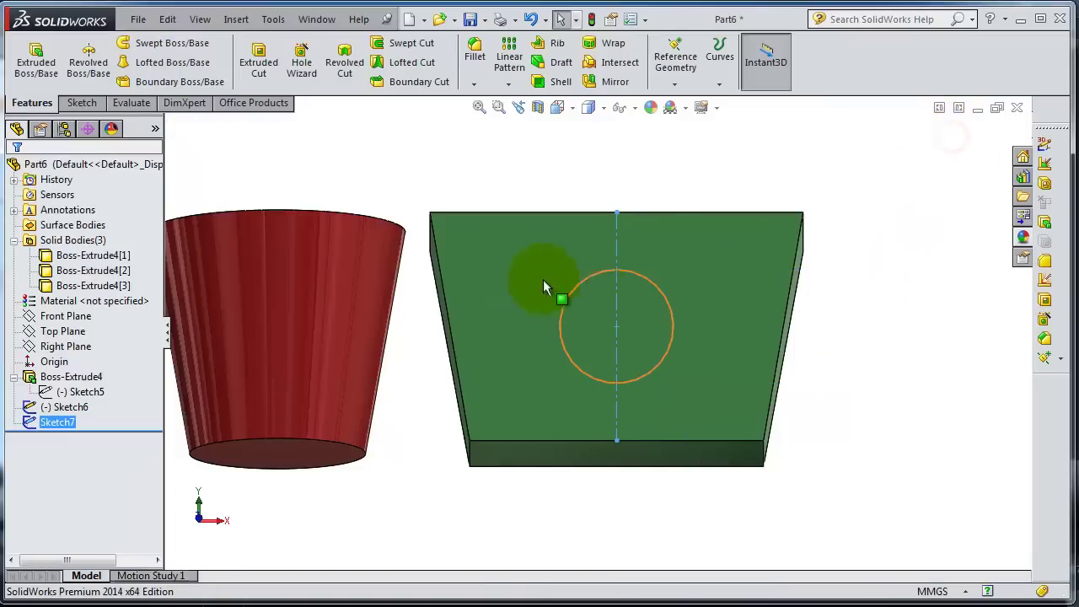
{"action": "middle_click_drag", "start_coordinate": [493, 268], "coordinate": [560, 295]}
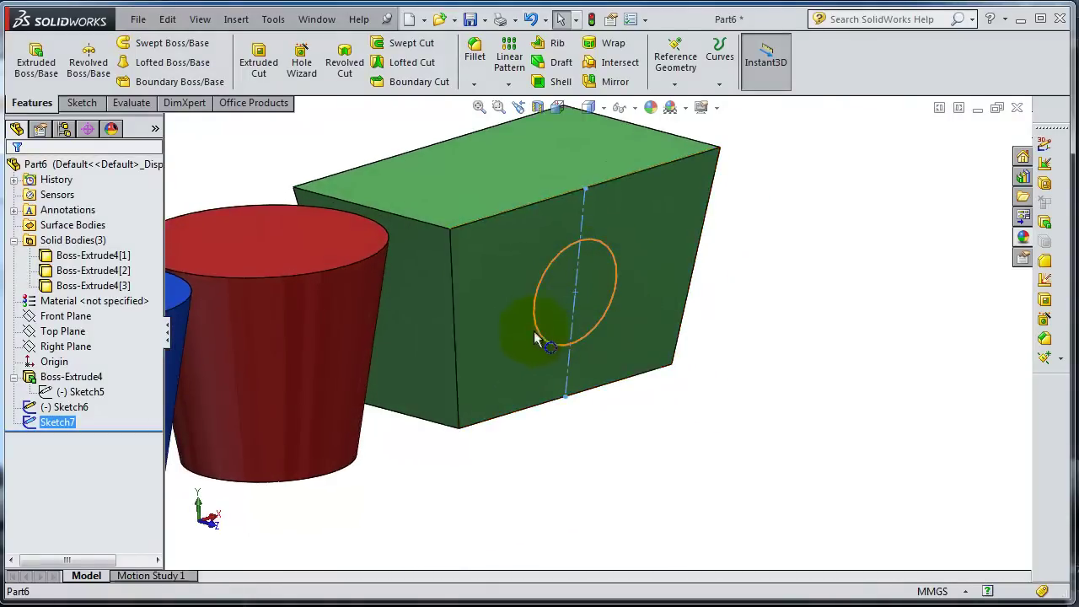
{"action": "scroll", "coordinate": [548, 393], "scroll_direction": "up", "scroll_amount": 2}
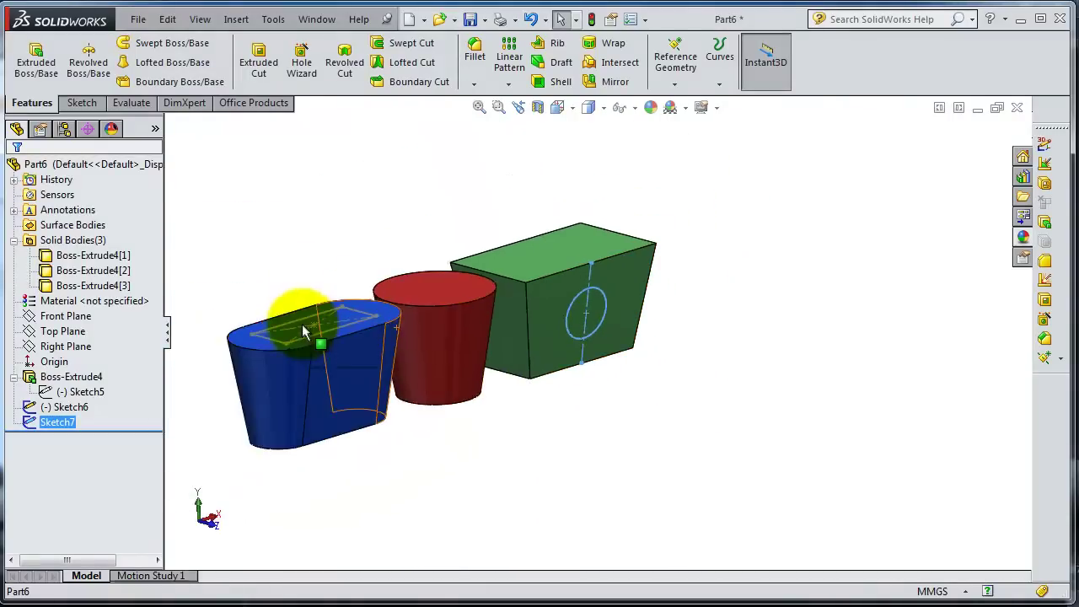